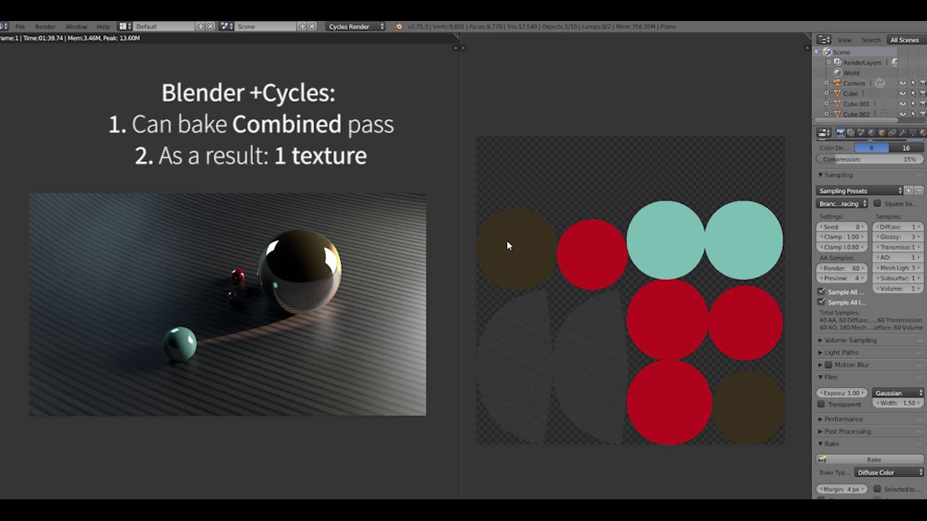
Bake the scene with the Combined bake type so lighting and reflections are stored in the spheres' and floor's texture
left_click(895, 463)
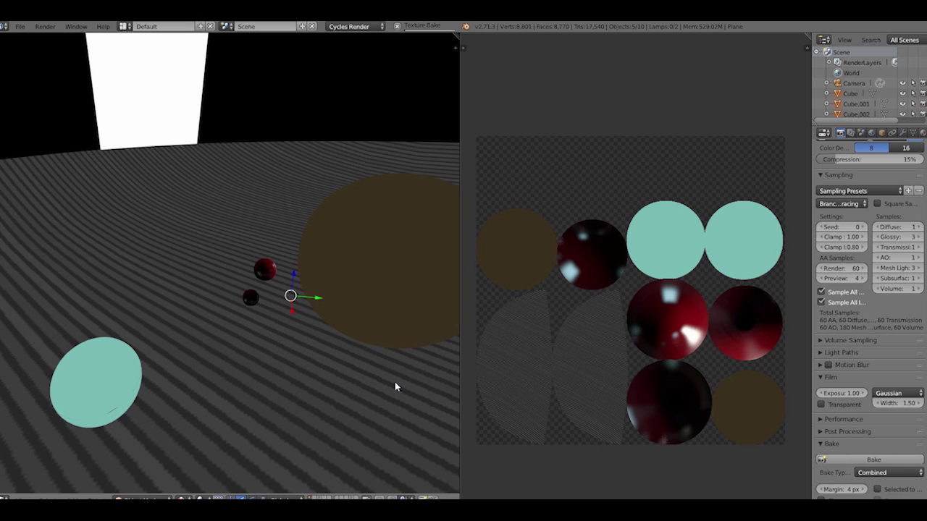
mouse_move(292, 333)
middle_mouse_down()
mouse_move(325, 316)
mouse_move(407, 346)
mouse_move(466, 292)
middle_mouse_up()
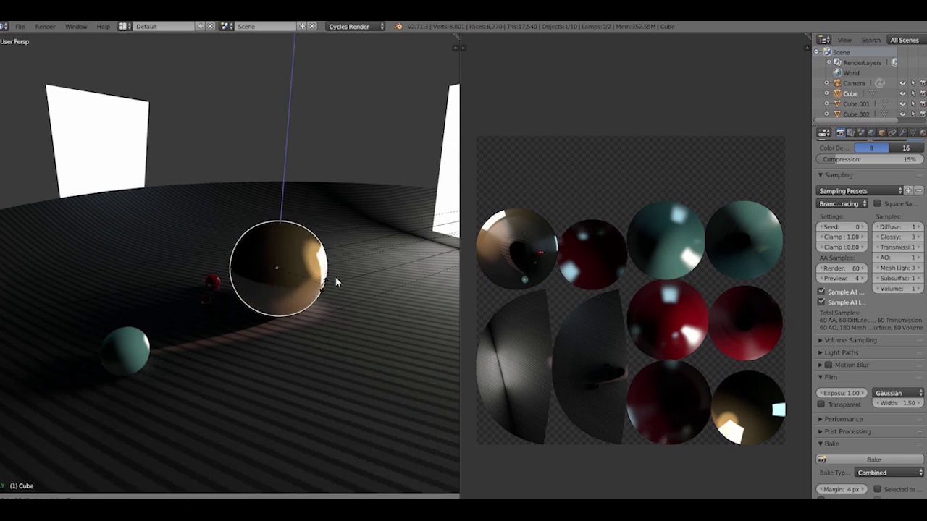
left_click(308, 288)
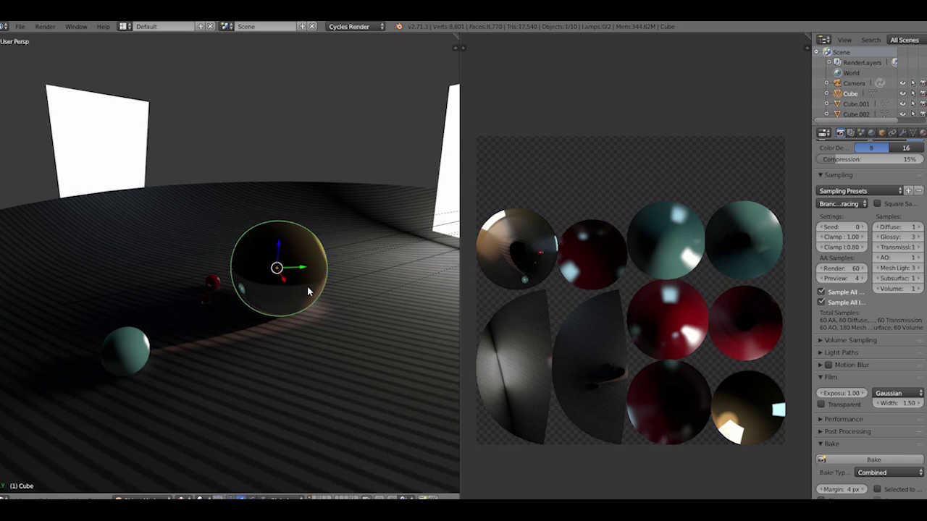
Try moving the large sphere and the teal sphere across the floor plane to check the baked lighting
key("g")
key("shift+z")
right_click(393, 336)
right_click(131, 350)
key("g")
key("shift+z")
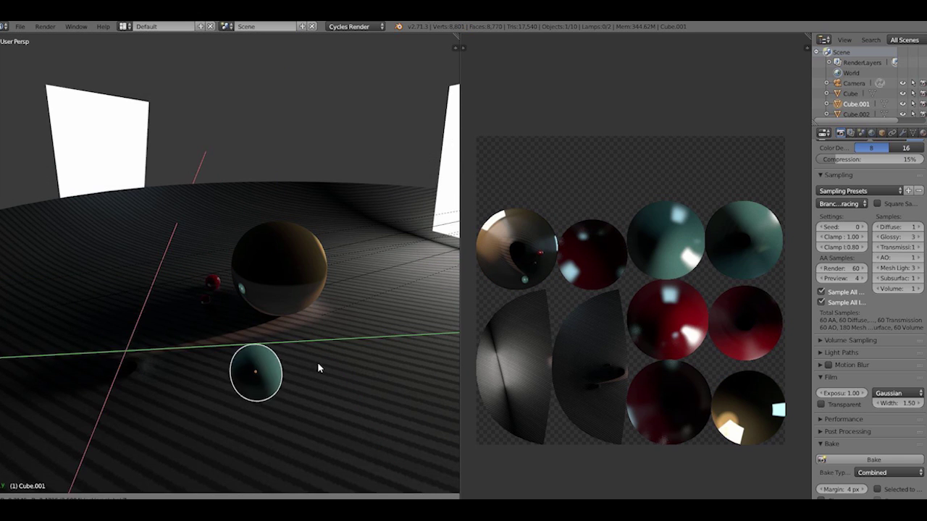
right_click(334, 367)
right_click(214, 283)
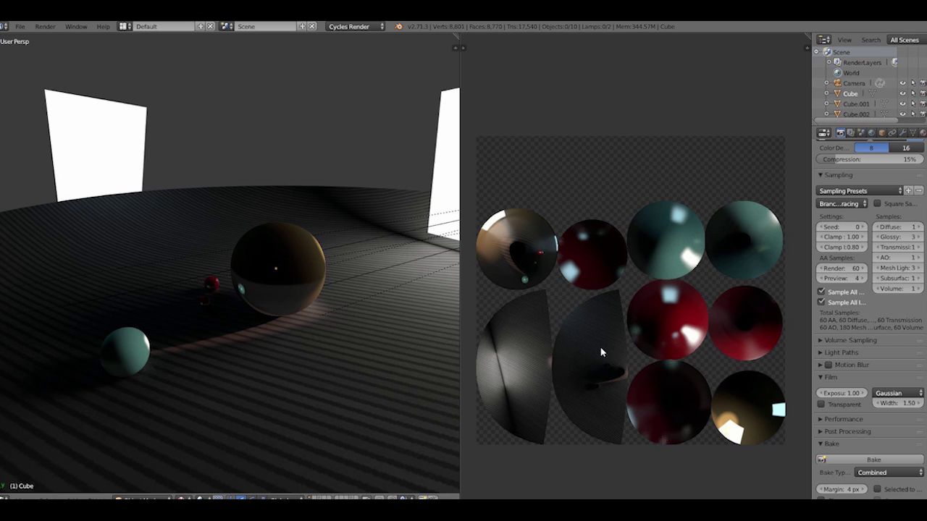
Select objects in the baked scene and toggle Edit Mode to examine the mesh
right_click(252, 241)
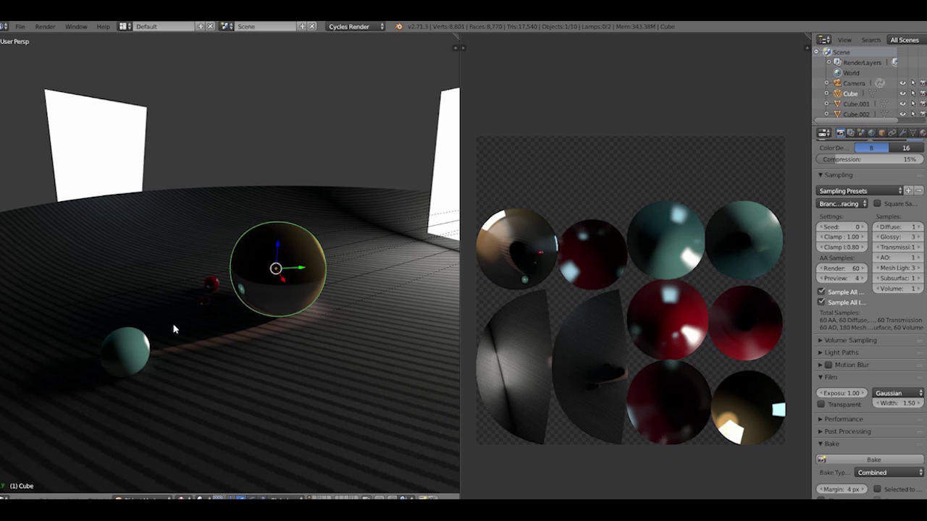
right_click(168, 368)
key("Tab")
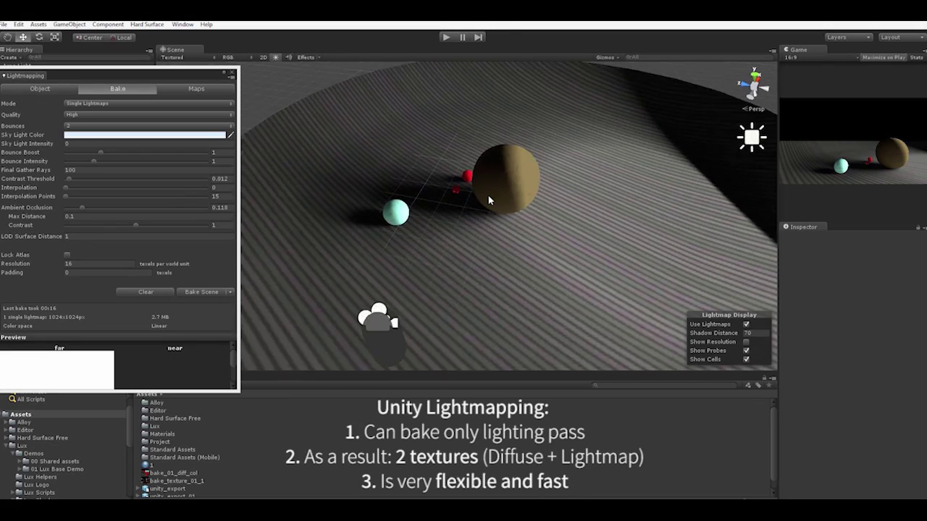
Switch to Unity, make the spheres' material reflective and examine the spheres in the Scene view
left_click(541, 223)
left_click(542, 224)
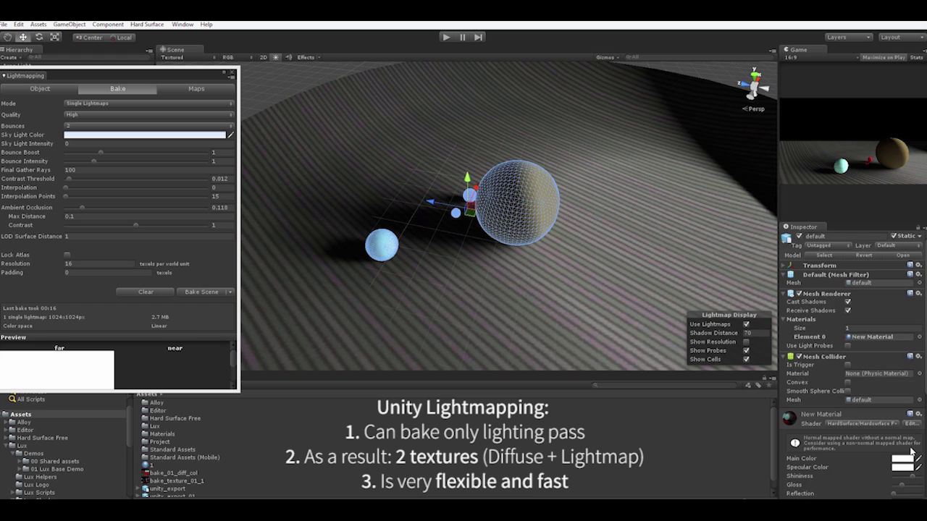
scroll(913, 453, "down", 5)
left_click(684, 67)
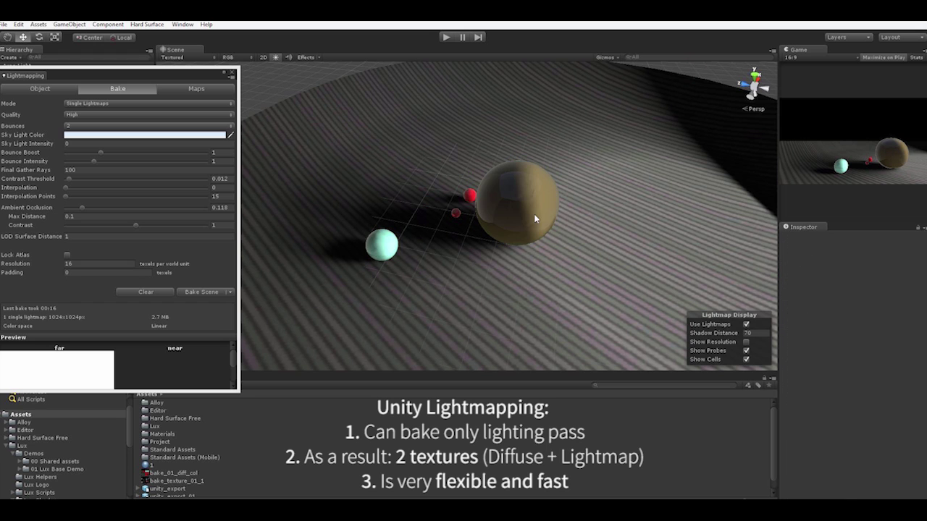
left_click_drag(534, 214, 494, 187, "alt")
scroll(475, 258, "up", 2)
mouse_move(475, 262)
left_mouse_down("alt")
mouse_move(420, 253)
mouse_move(543, 277)
mouse_move(611, 265)
mouse_move(482, 264)
left_mouse_up("alt")
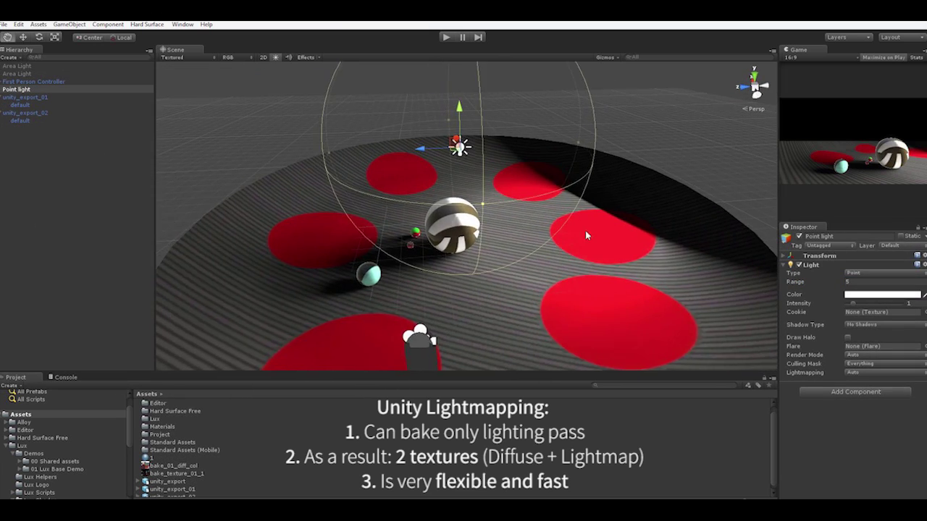
scroll(583, 236, "down", 5)
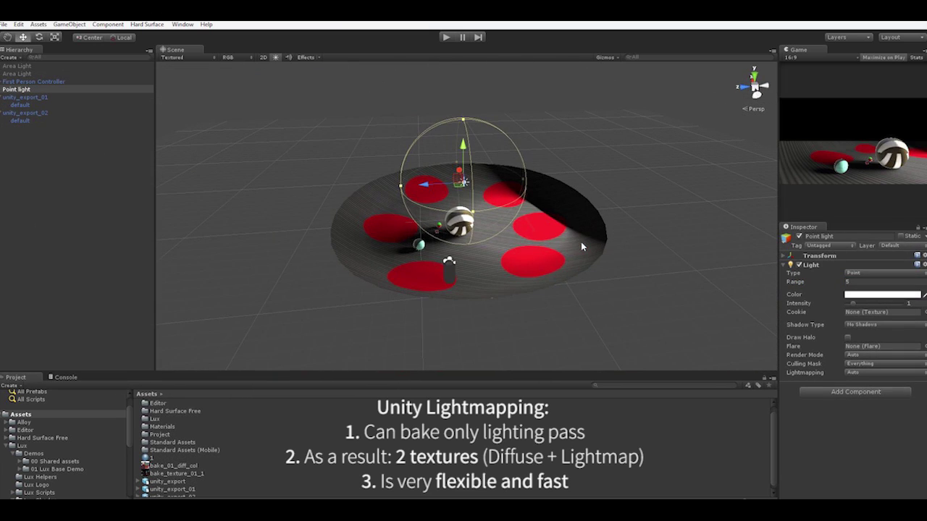
Set the point light's intensity to 5.74 and its shadow type to Soft Shadows
left_click_drag(874, 304, 888, 302)
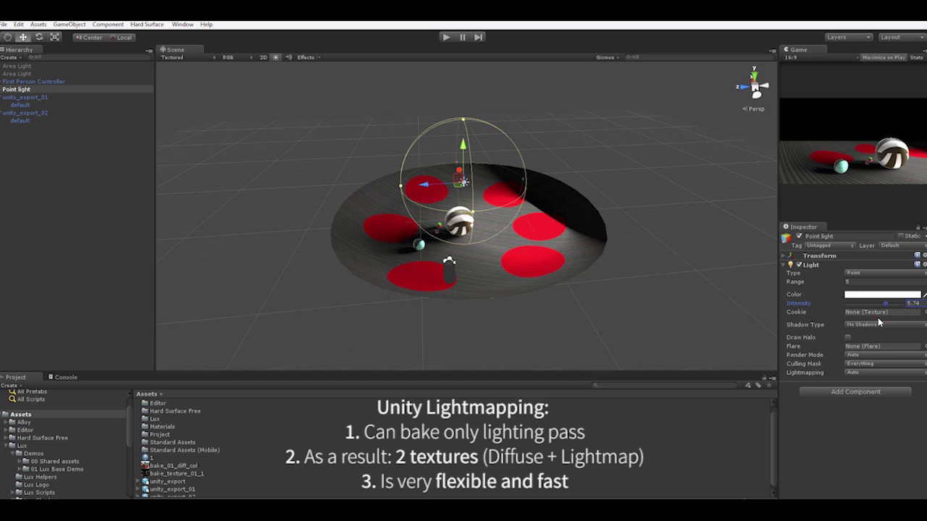
left_click(880, 324)
left_click(858, 358)
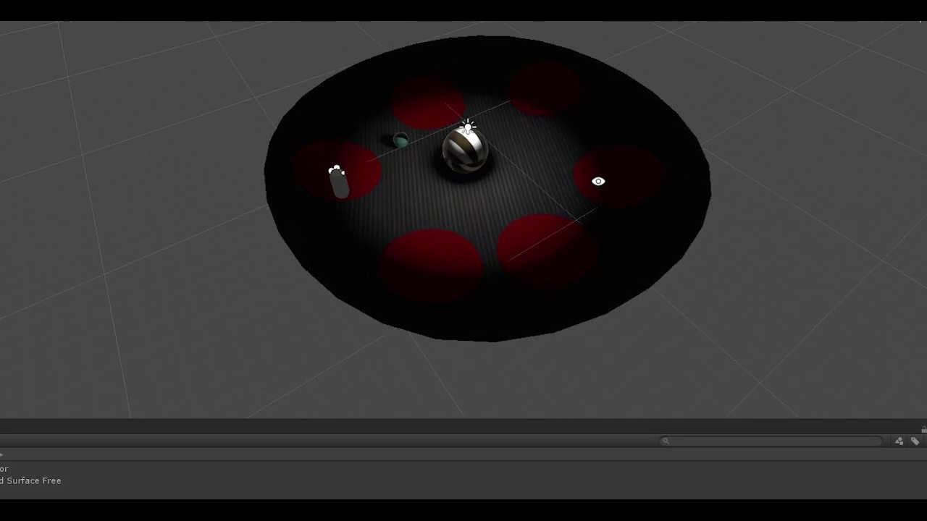
left_click_drag(562, 209, 363, 189, "alt")
left_click_drag(307, 152, 3, 149, "alt")
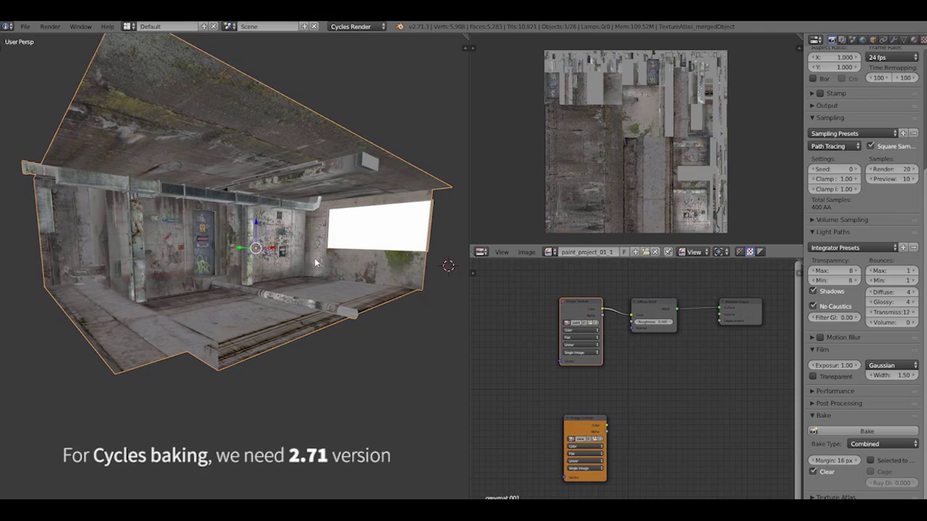
Switch to Blender and create a new blank image named BAKE at 4096 × 4096 px
left_click(527, 252)
left_click(536, 241)
left_click(578, 232)
type("BAKE")
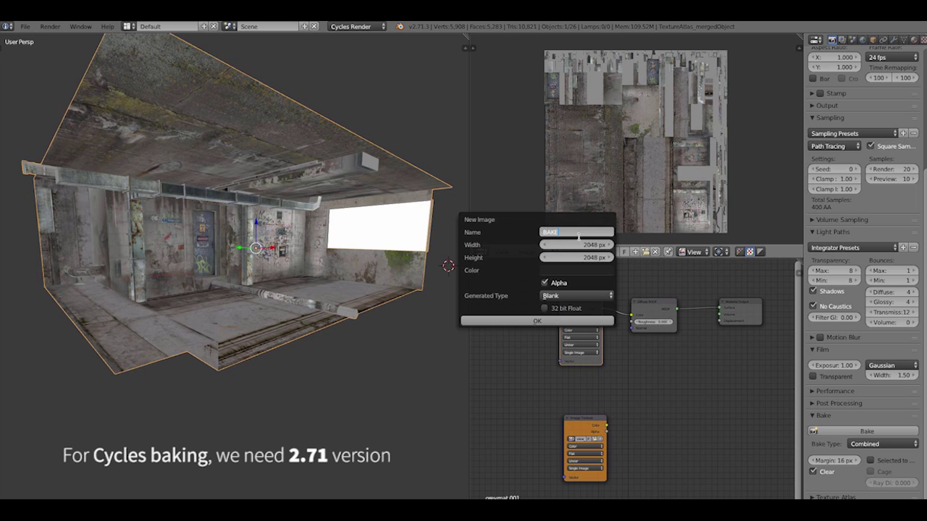
key("Tab")
type("4096")
key("Tab")
type("4096")
key("Return")
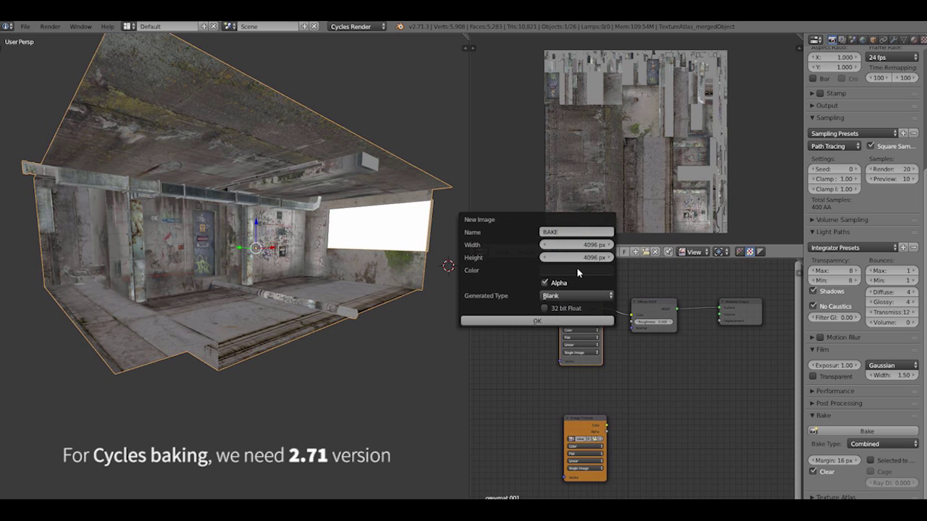
left_click(526, 322)
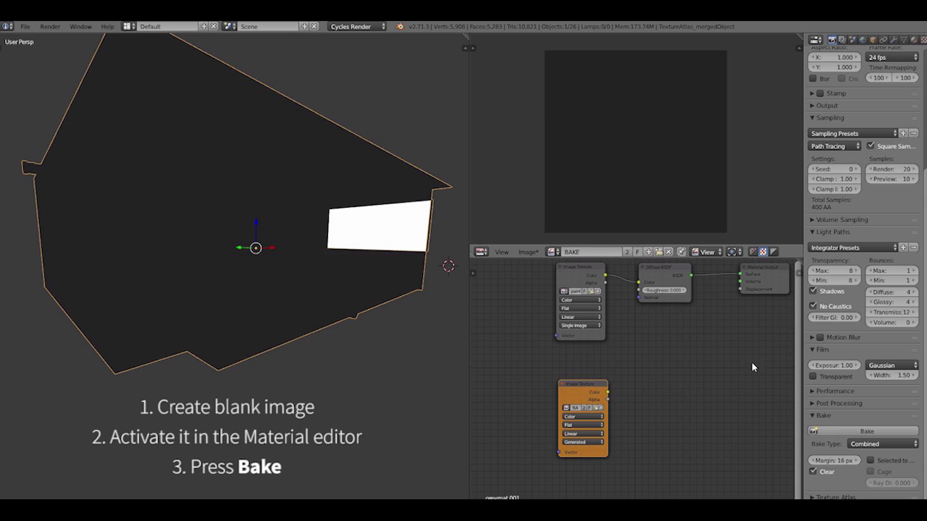
Bake the room's Combined pass into the BAKE image and inspect the interior in Fly mode
left_click(859, 432)
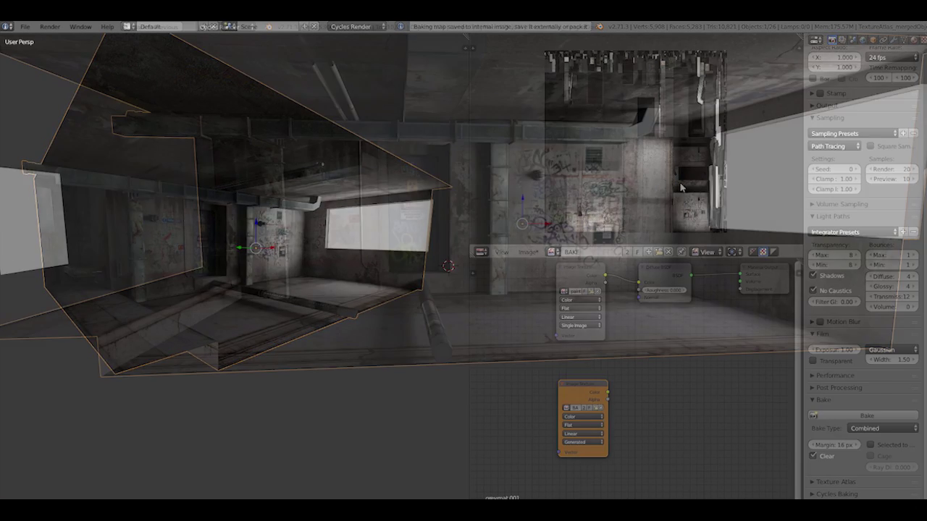
key("shift+f")
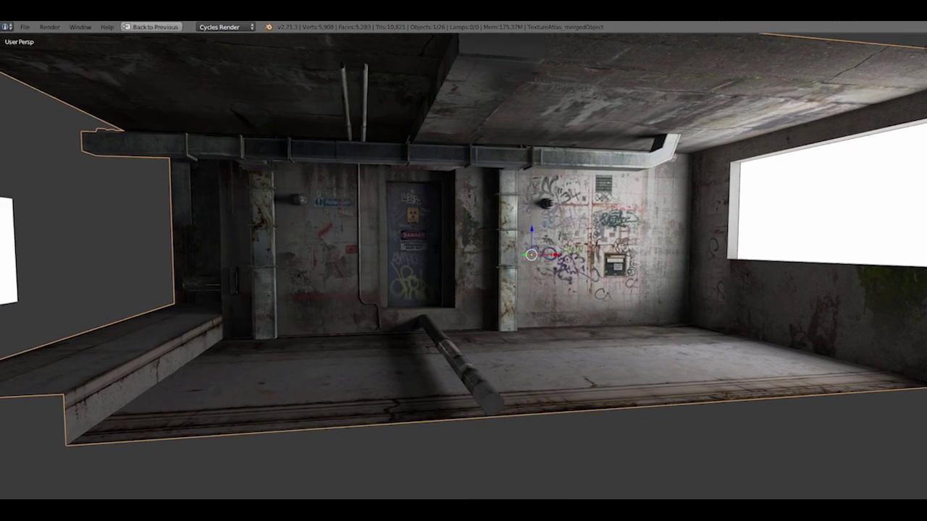
key("w")
key("a")
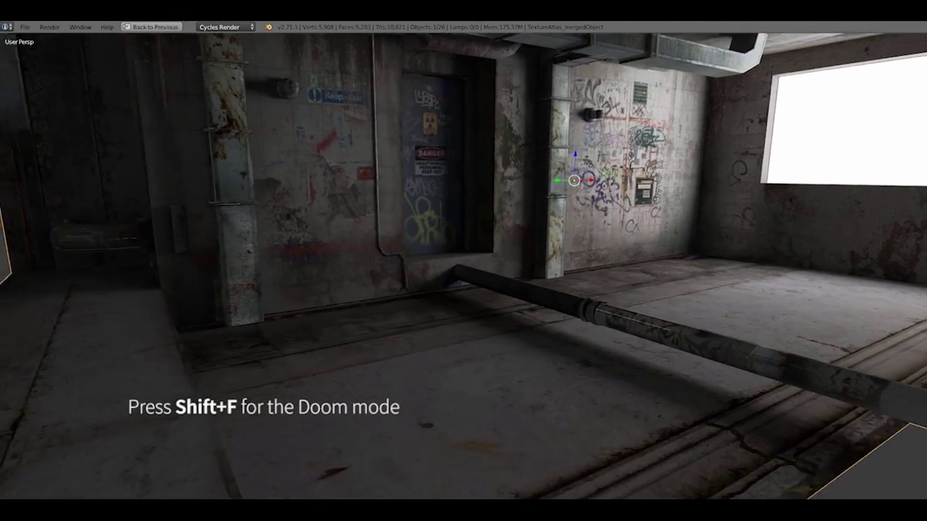
key("w")
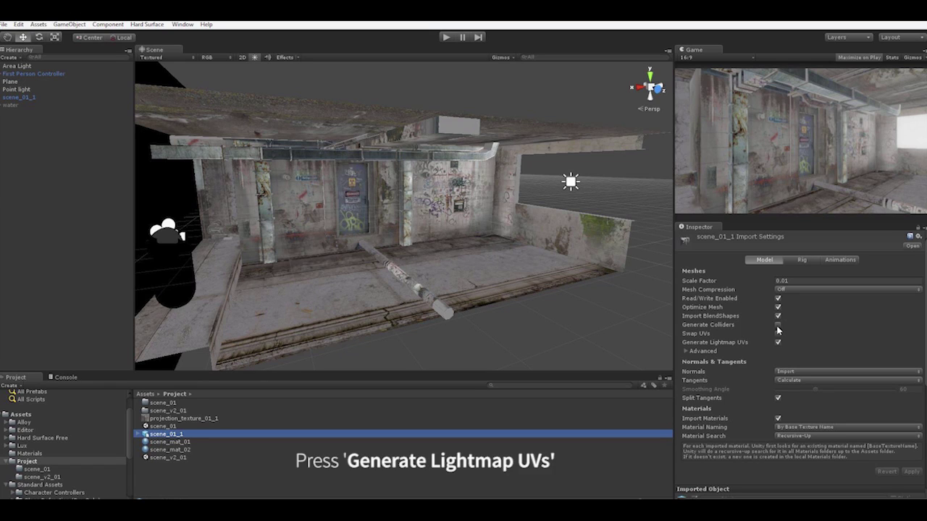
Switch to Unity, enable Generate Colliders in the import settings of scene_01_1 and apply the change
left_click(778, 325)
scroll(780, 344, "down", 1)
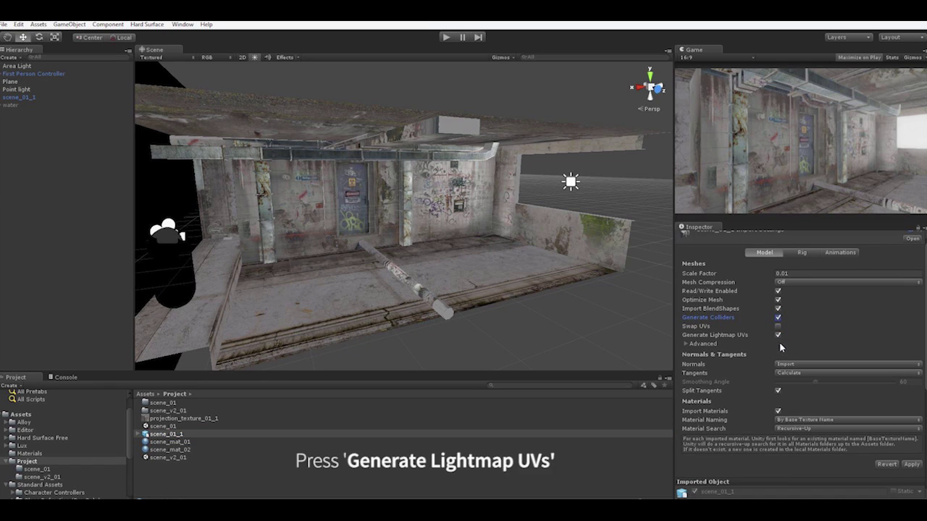
left_click(917, 465)
Mark the room model scene_01_1 in the scene as Static
left_click(594, 142)
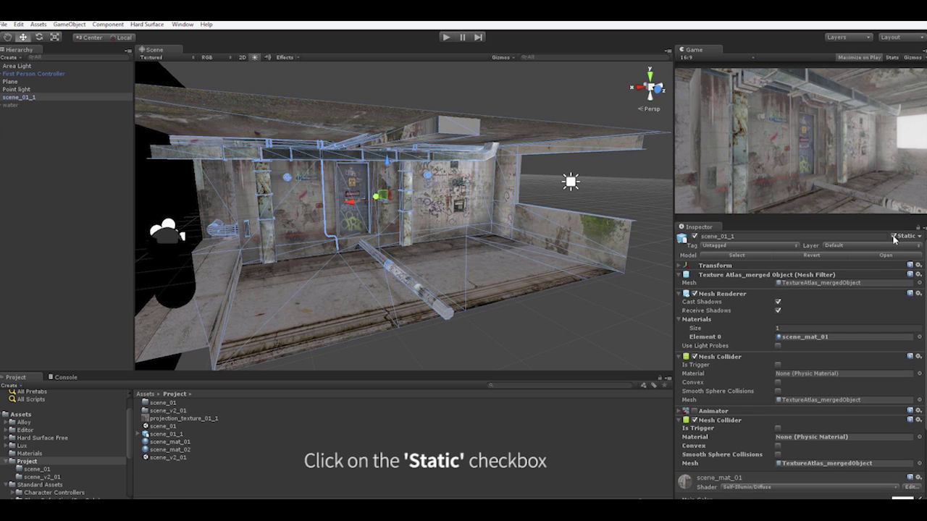
left_click(921, 237)
left_click(923, 241)
Open the Lightmapping window for the window's Area Light and set its baked shadows to On (Realtime: Soft Shadows)
left_click(572, 181)
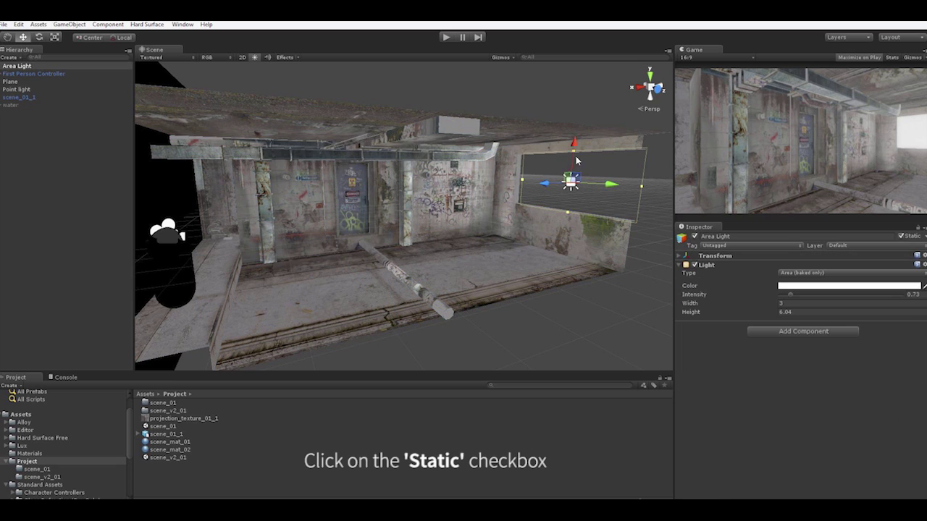
left_click(183, 24)
left_click(204, 221)
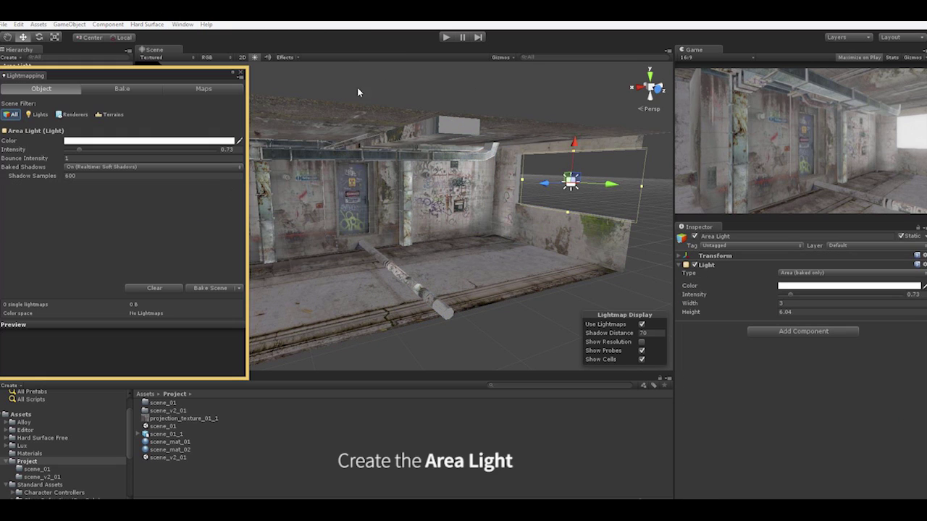
left_click(83, 166)
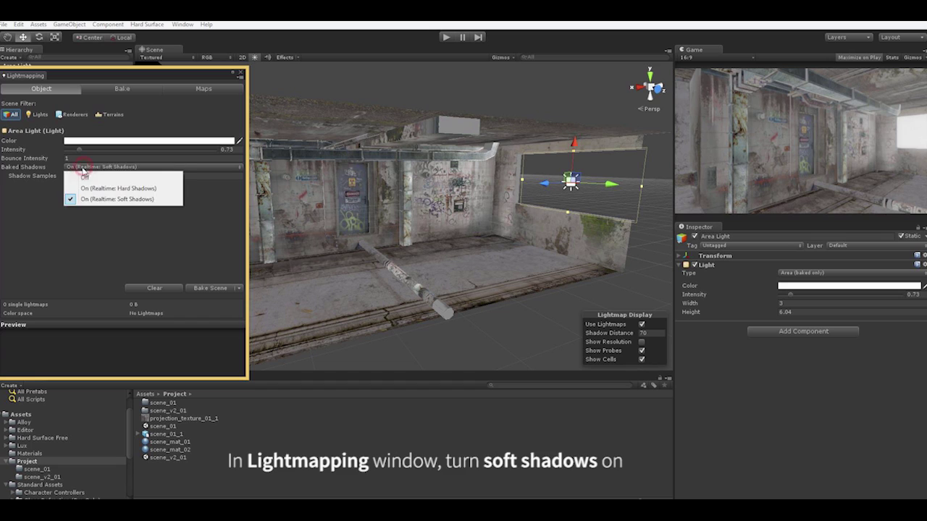
left_click(112, 199)
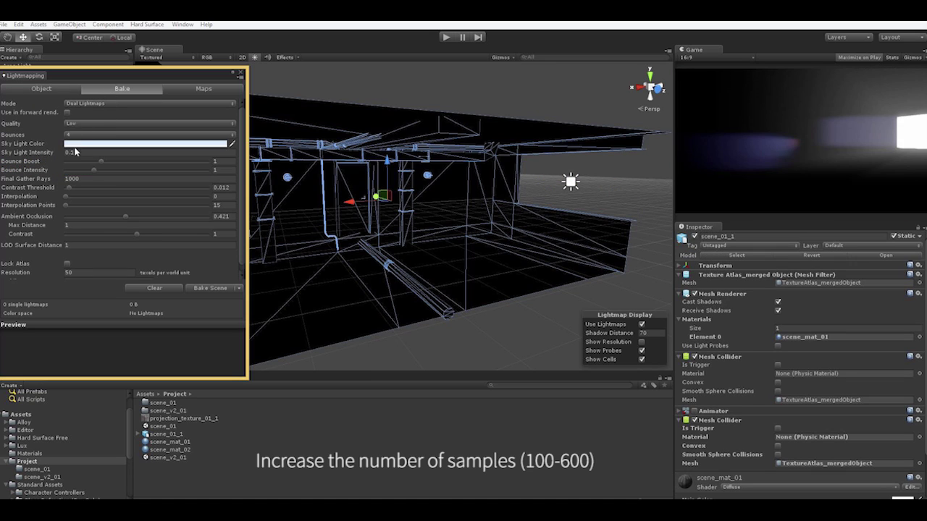
Set the lightmap bake to 2 bounces, 100 final gather rays and a resolution of 24 texels per world unit
left_click(80, 134)
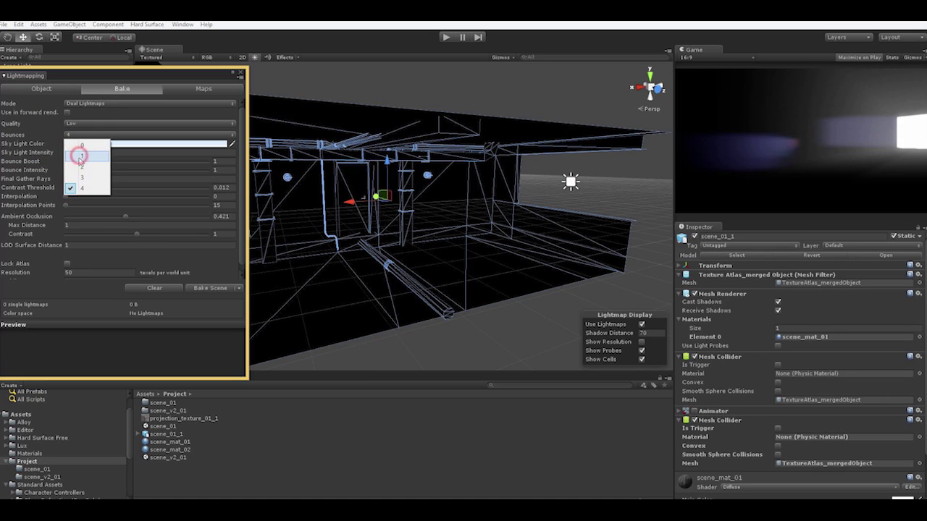
left_click(81, 167)
left_click(85, 178)
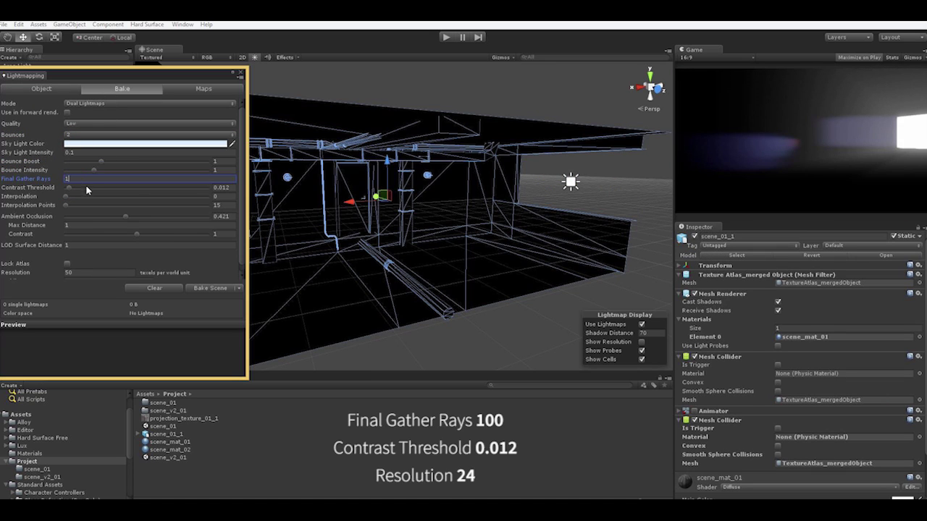
type("100")
left_click(81, 273)
type("24")
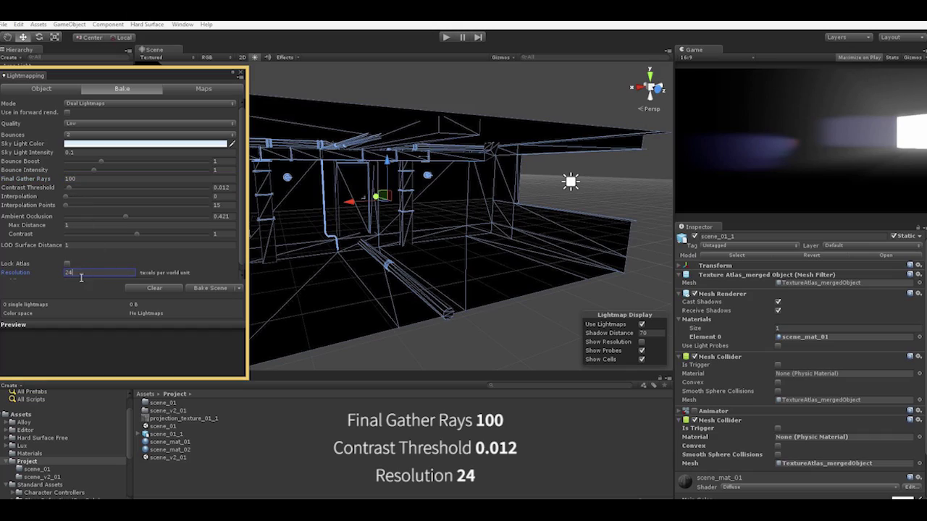